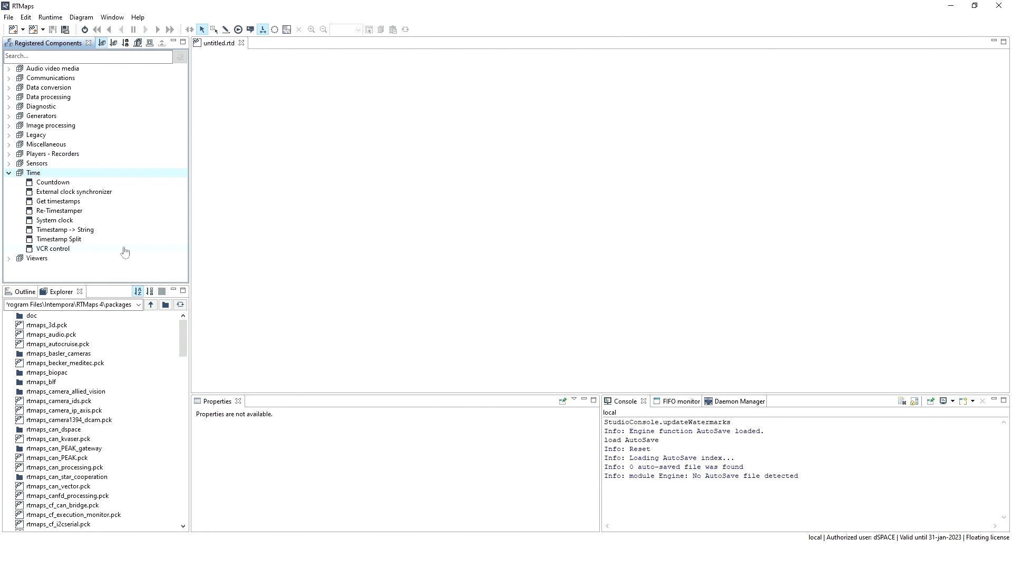
Register the rtmaps_webcam.pck package under Registered Components
scroll(122, 347, down, 10)
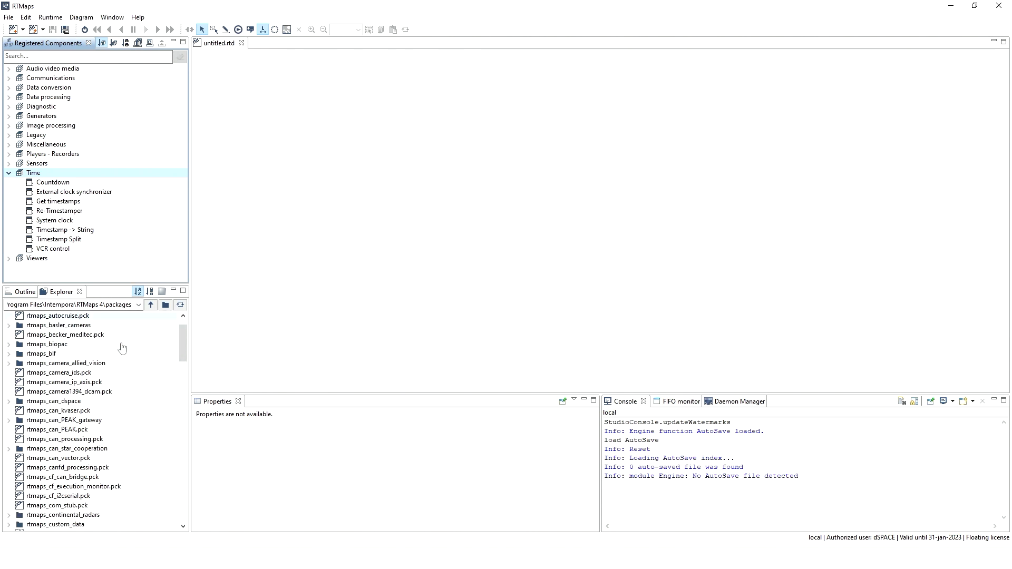
scroll(127, 390, down, 9)
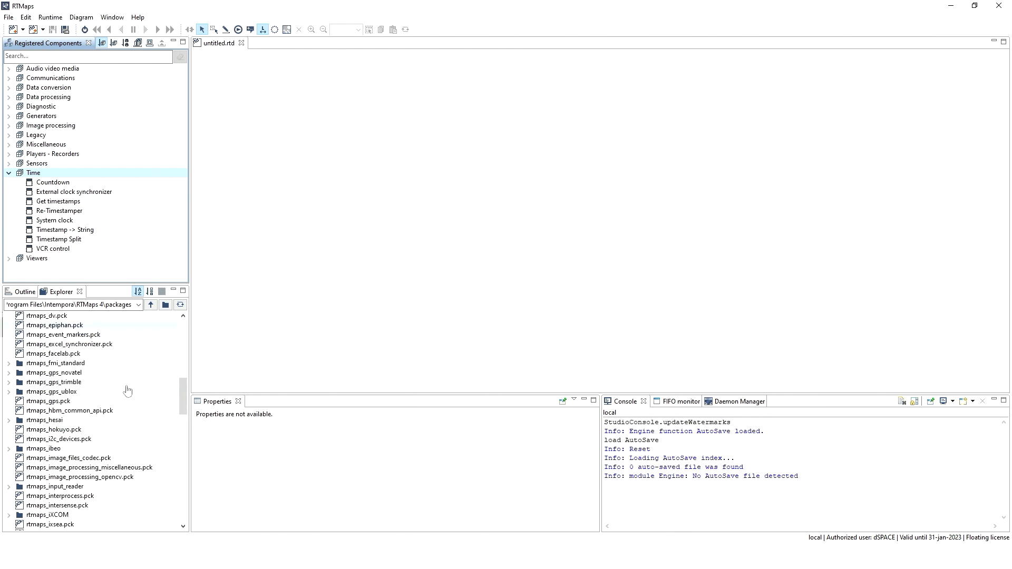
scroll(128, 391, down, 6)
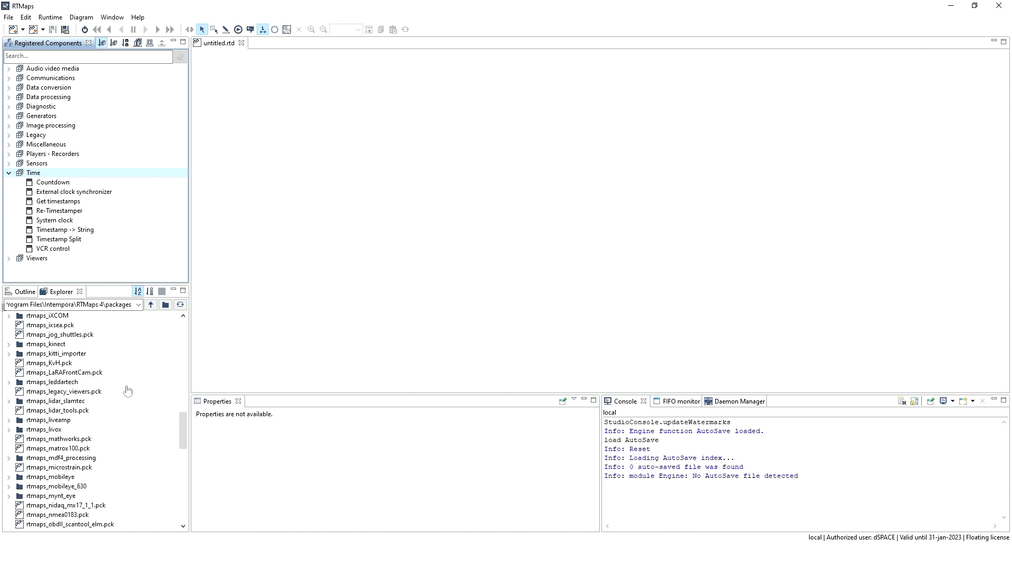
scroll(128, 390, down, 10)
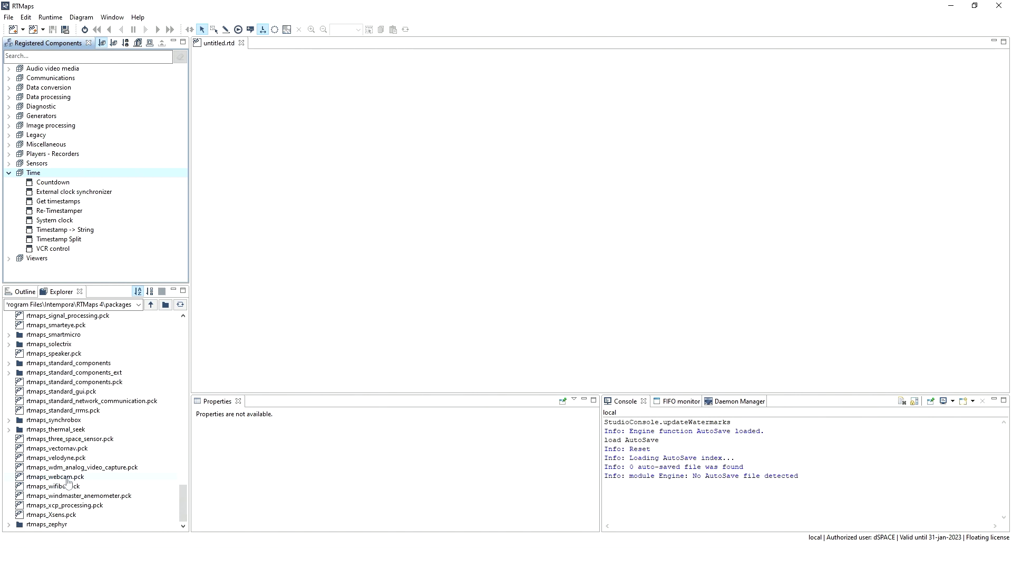
drag(69, 482, 97, 272)
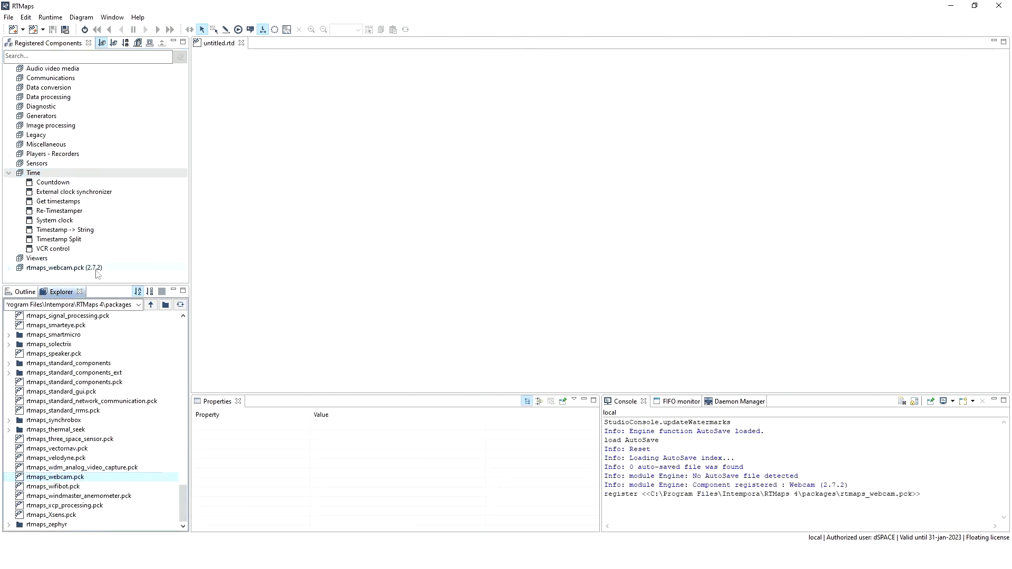
Place a Webcam block on the diagram and collapse the Time category
click(8, 268)
drag(42, 281, 264, 230)
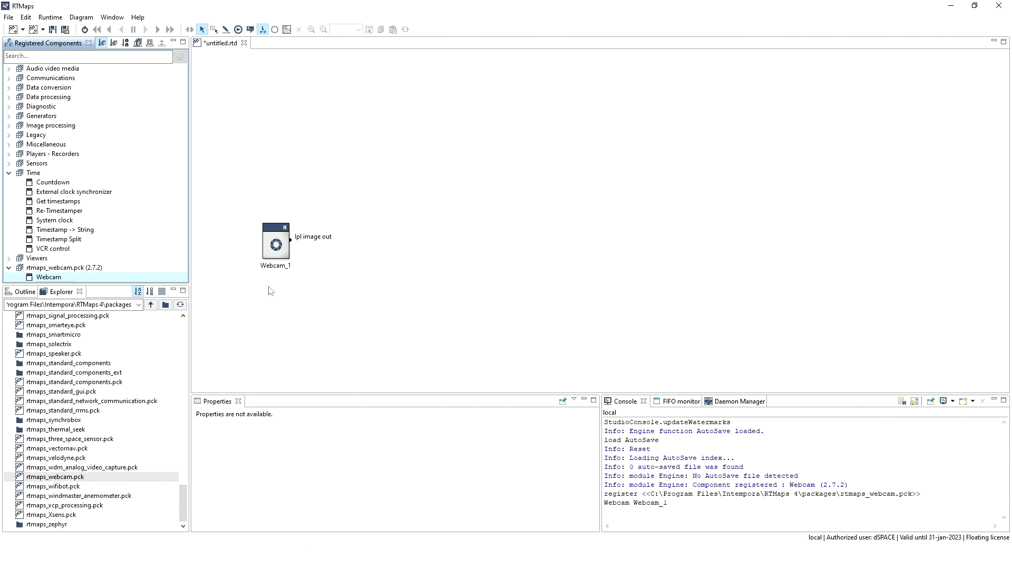
click(8, 173)
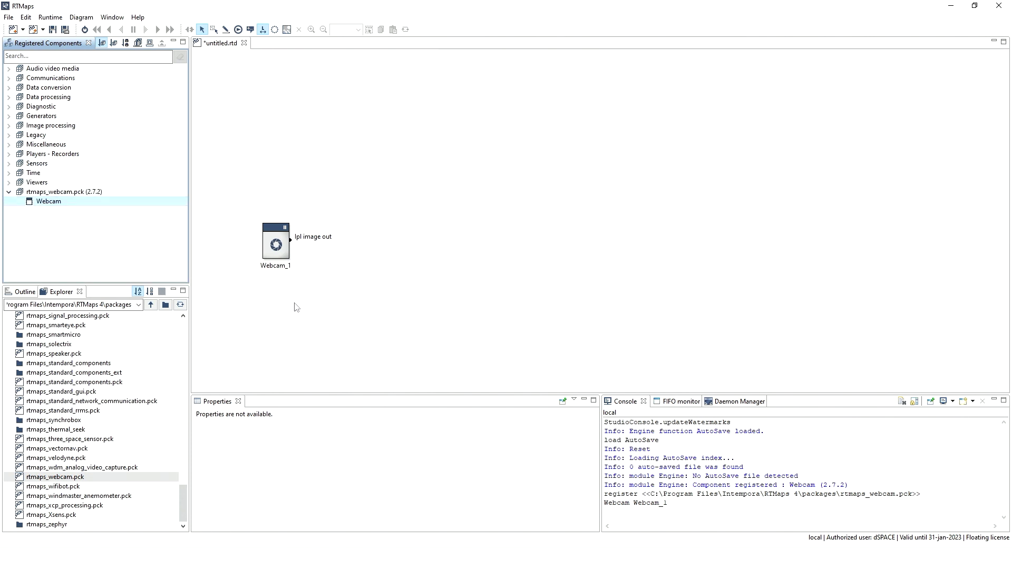
Register rtmaps_python_bridge.pck and place a Python Bridge block on the diagram
scroll(104, 456, up, 5)
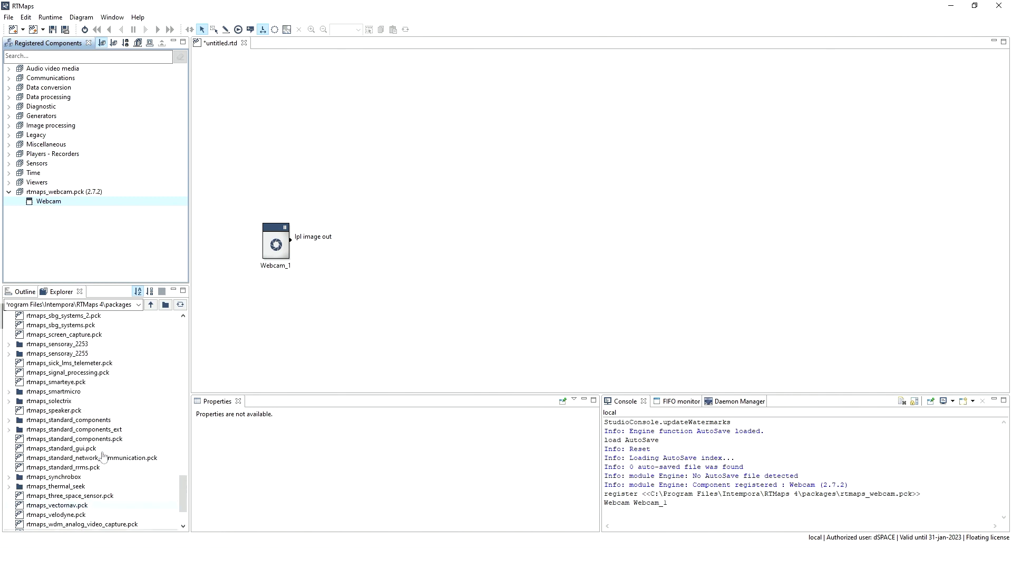
scroll(105, 454, up, 1)
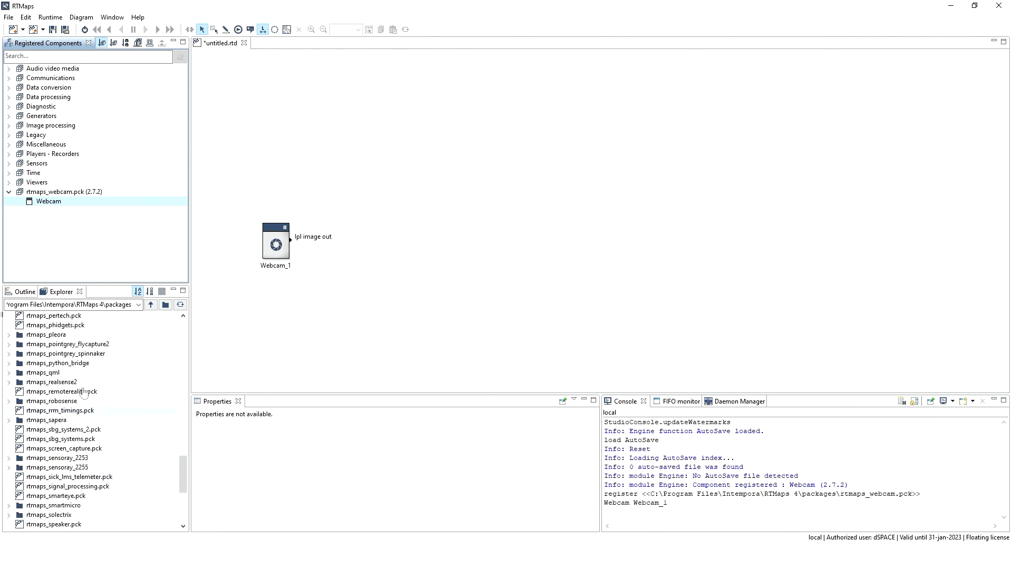
click(9, 365)
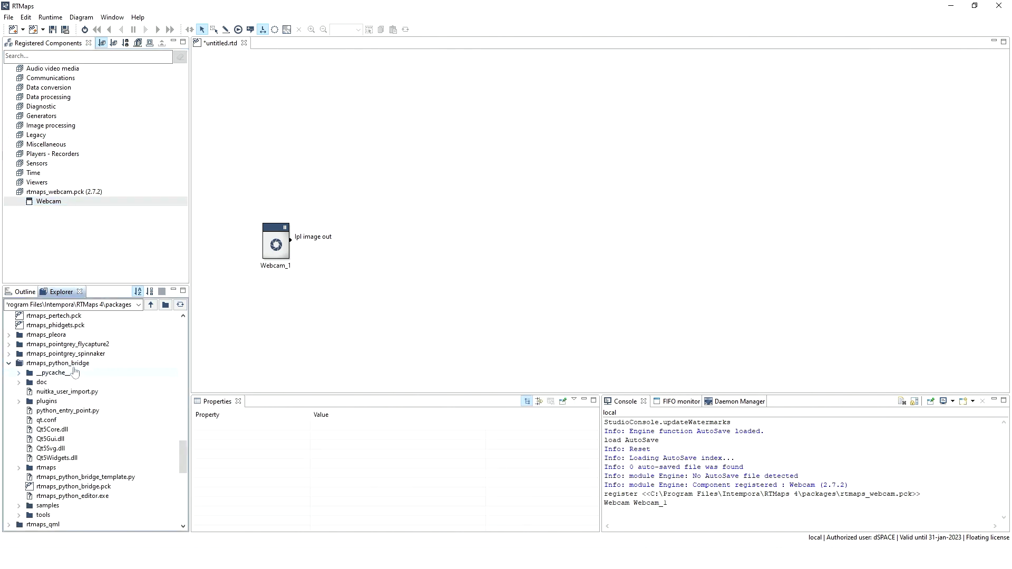
drag(96, 487, 99, 231)
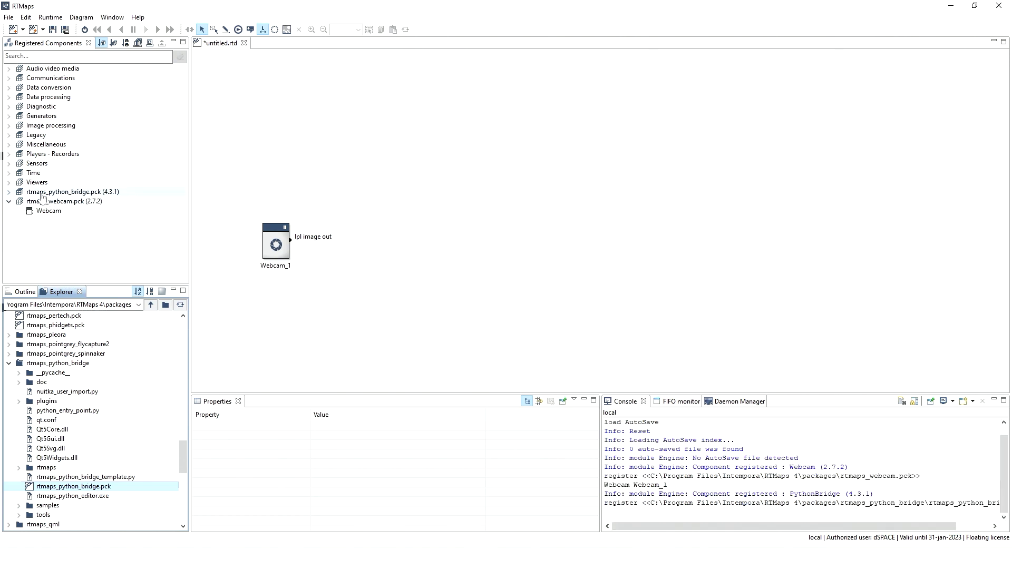
click(8, 192)
drag(57, 205, 383, 170)
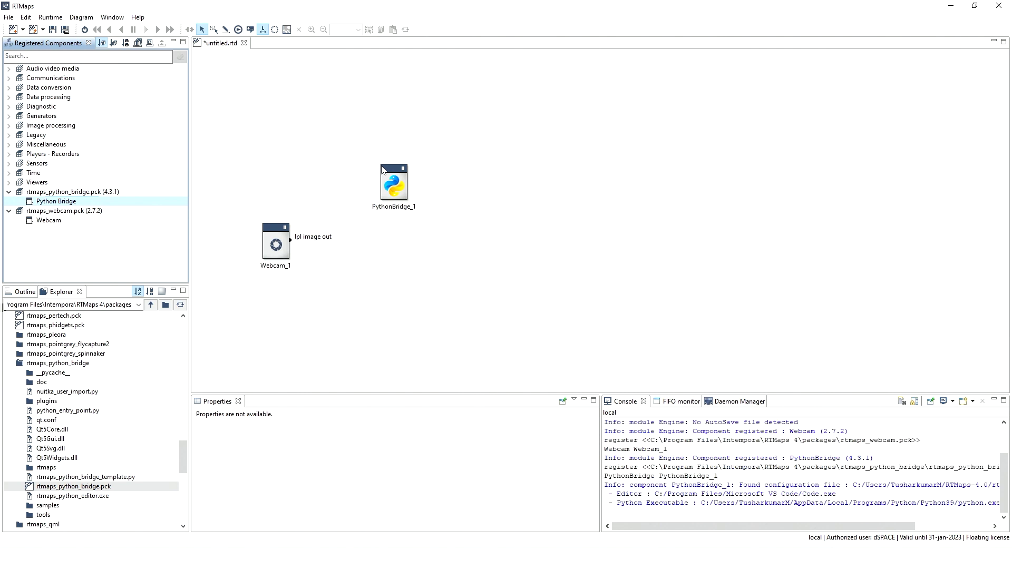
Set PythonBridge_1's Python Filename to rtmaps_iris.py and minimise the Python console
click(396, 191)
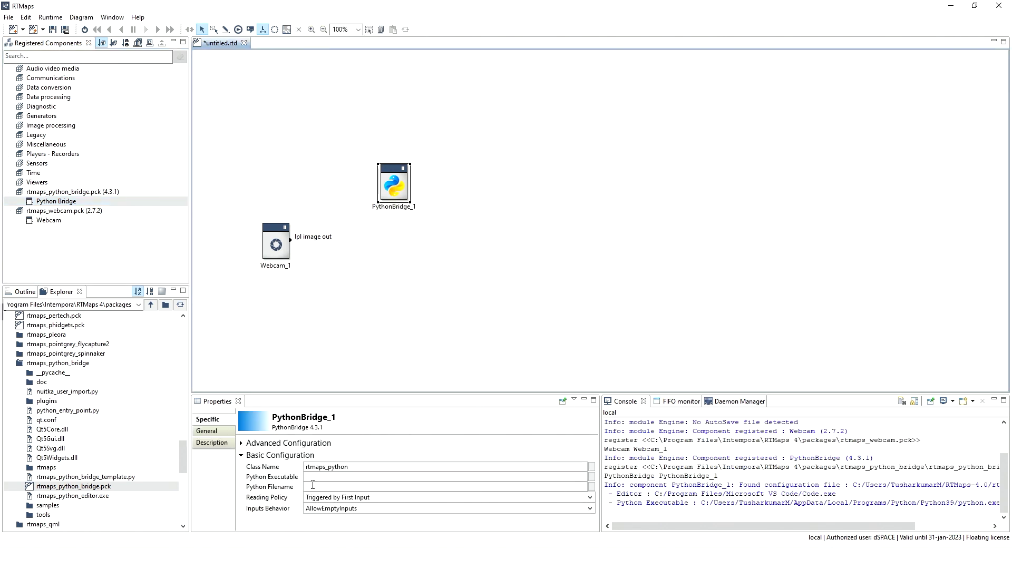
click(592, 487)
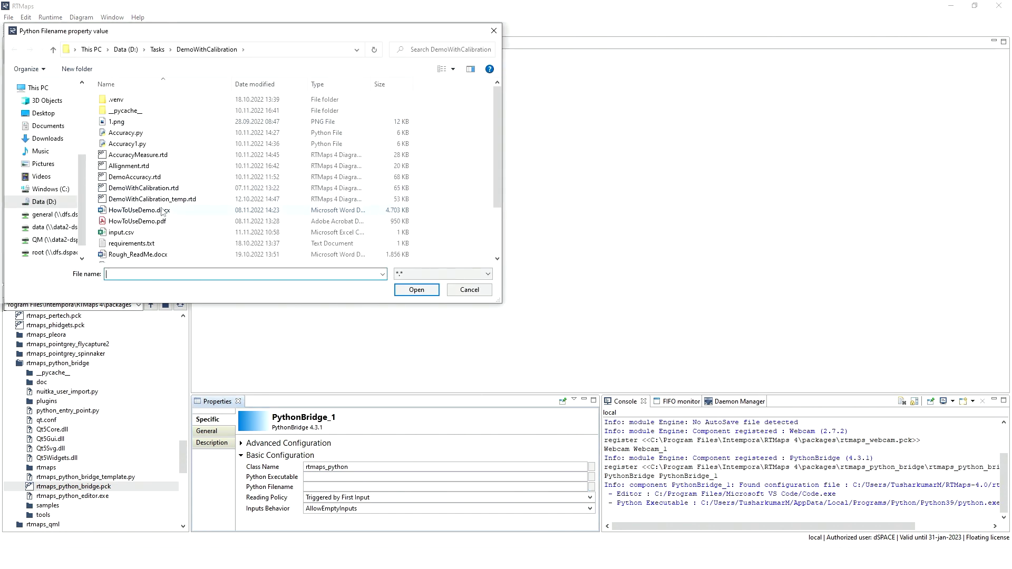
scroll(161, 211, down, 2)
click(129, 224)
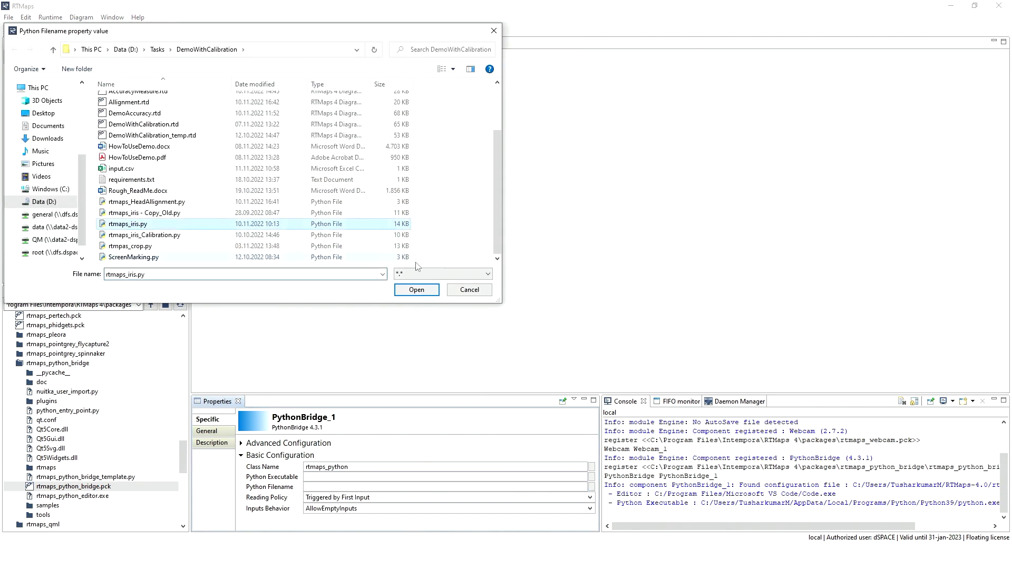
click(432, 290)
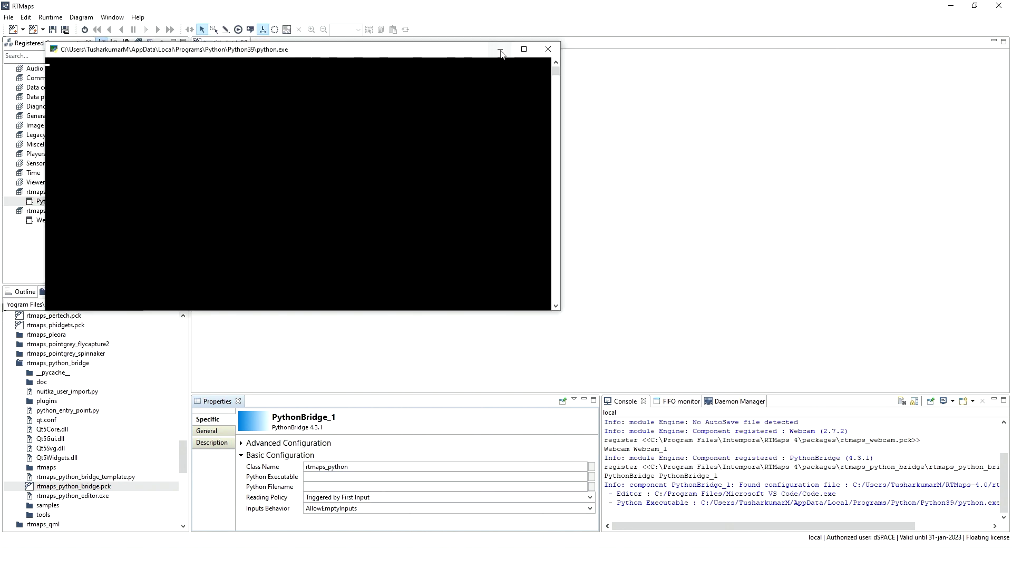
click(501, 50)
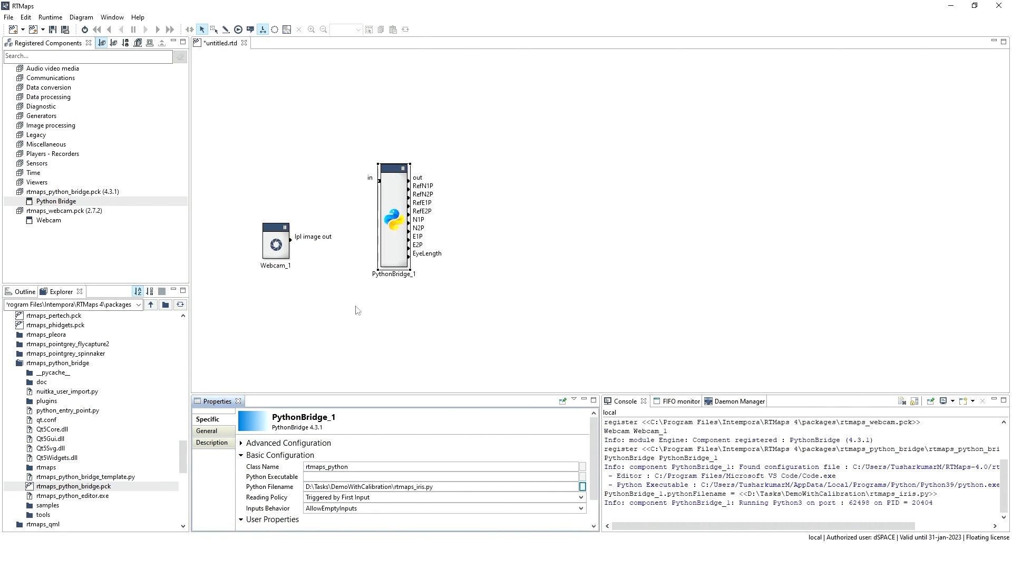
right_click(396, 239)
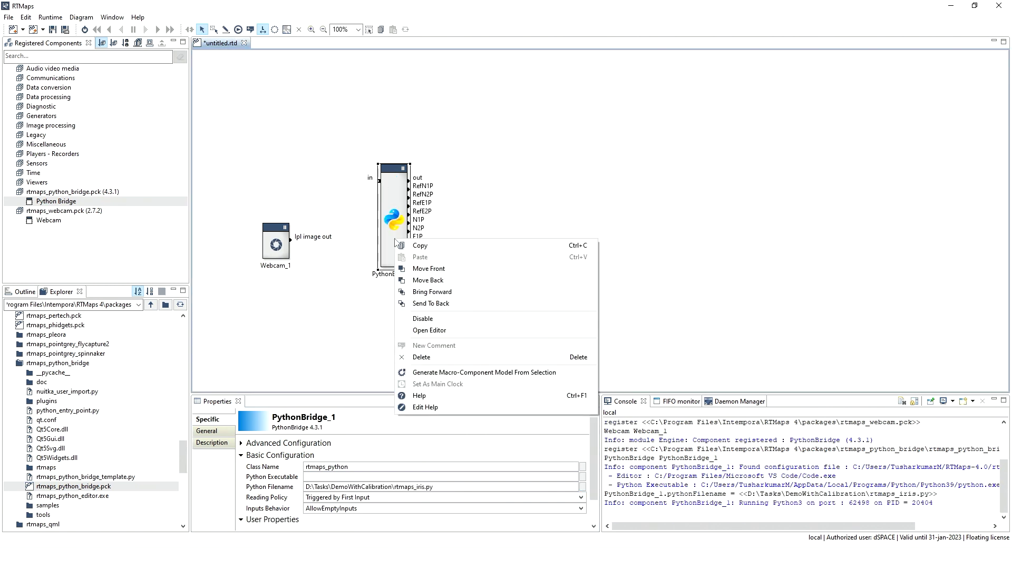
Review rtmaps_iris.py in VS Code, with its eye, iris and nose landmark lists, then minimise the editor
click(442, 330)
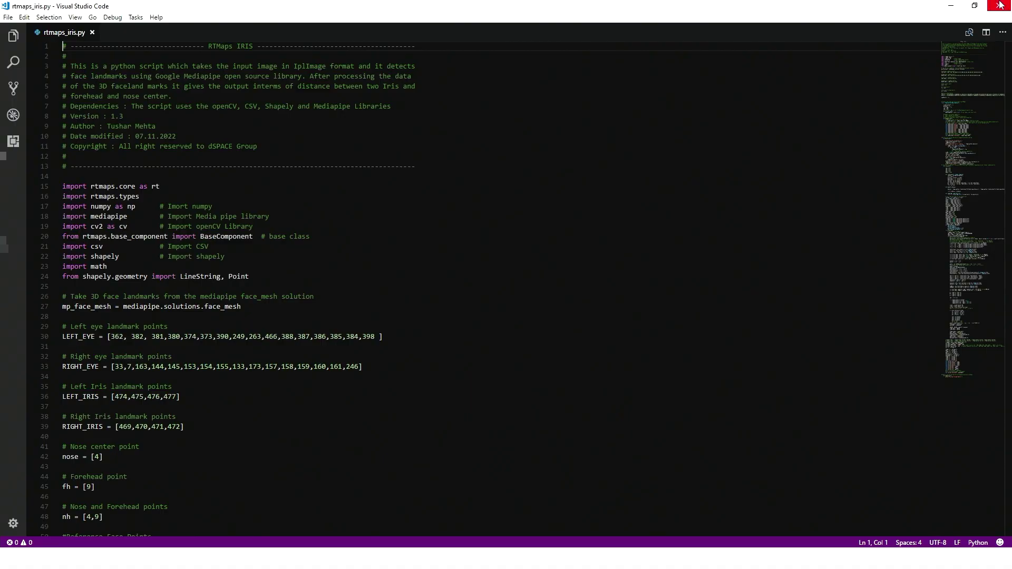
click(952, 5)
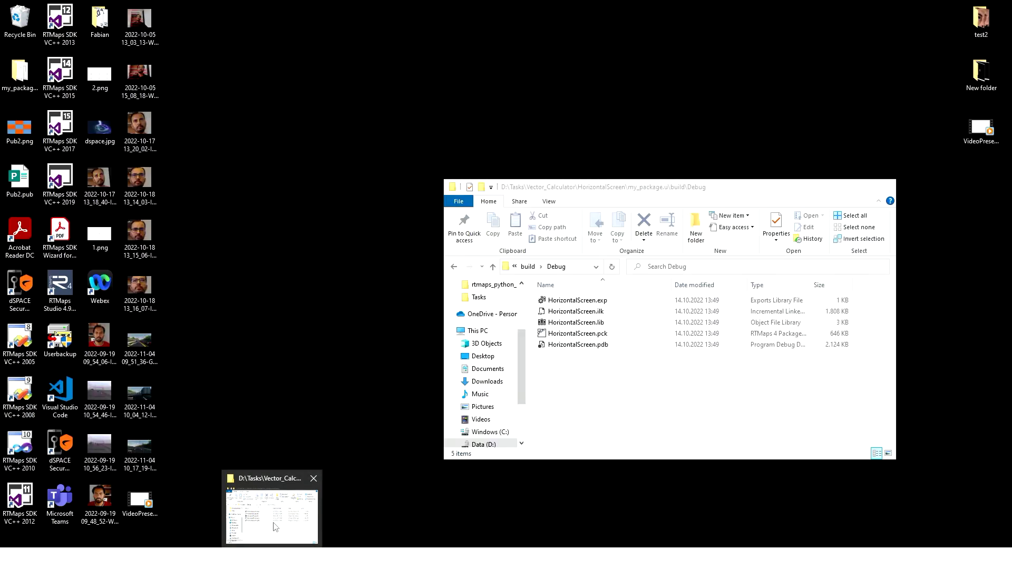
Register HorizontalScreen.pck from the Debug folder and expand it to show ScreenDivider
click(274, 525)
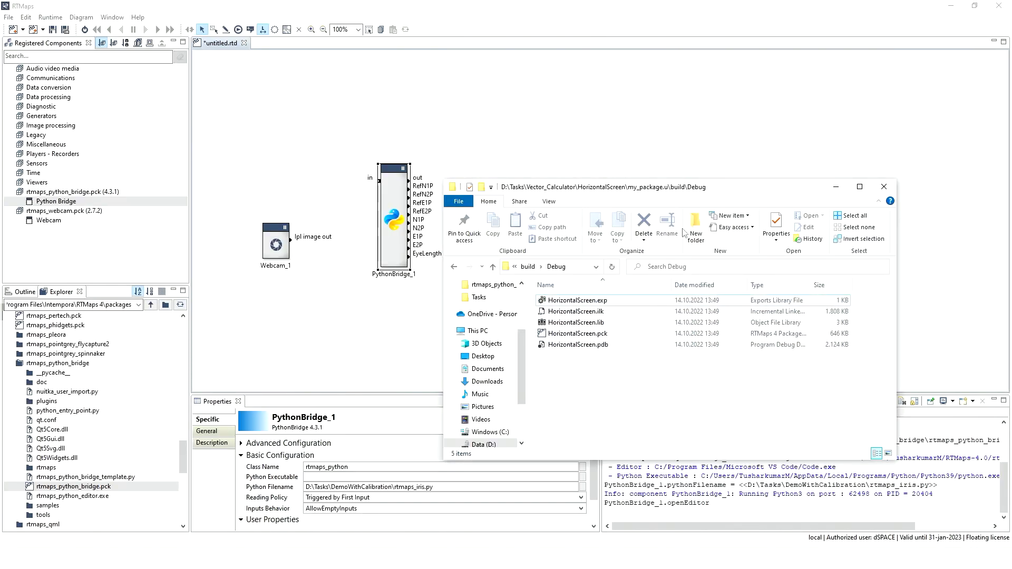
drag(719, 196, 723, 135)
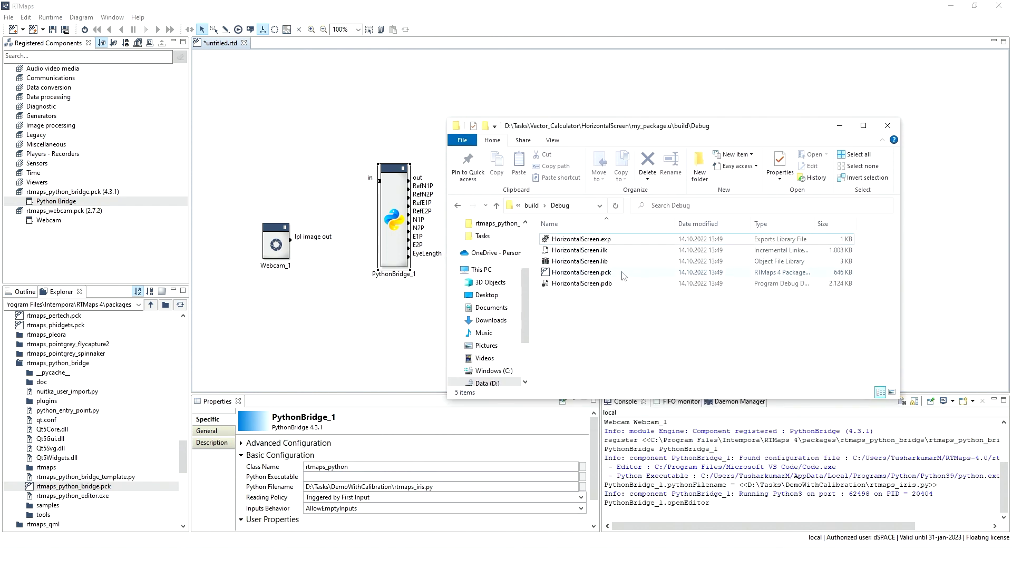
drag(610, 275, 53, 242)
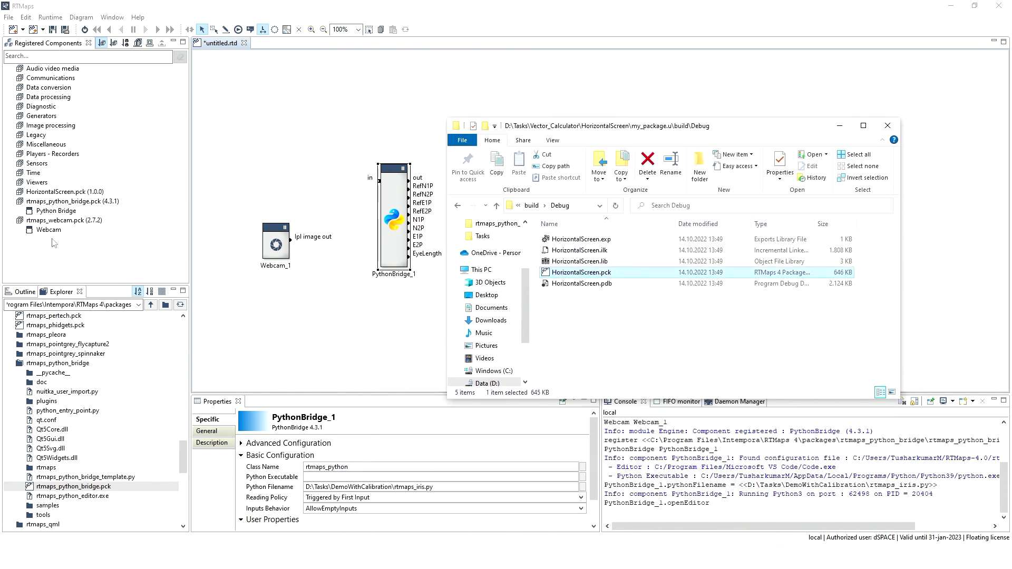
click(8, 191)
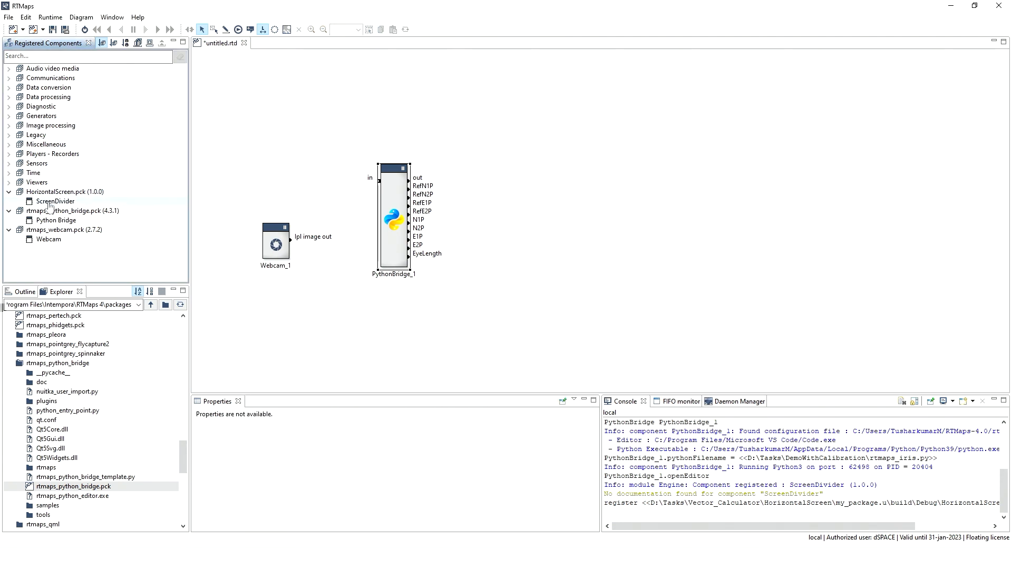
Add a ScreenDivider block, feed Webcam_1's image into PythonBridge_1, and link RefN2P→RefN2 and RefE1P→RefE1
drag(49, 207, 541, 185)
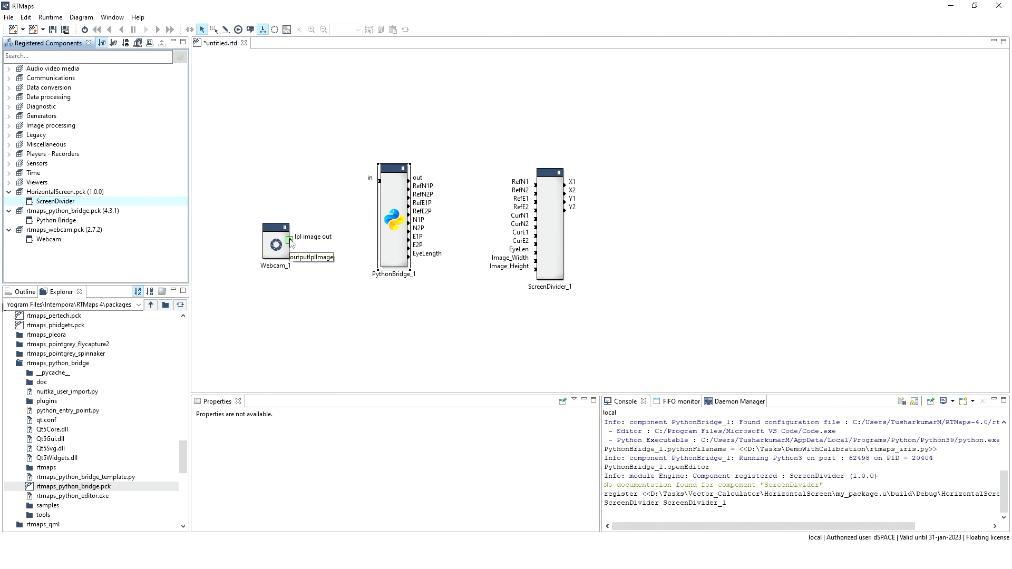
drag(290, 241, 549, 207)
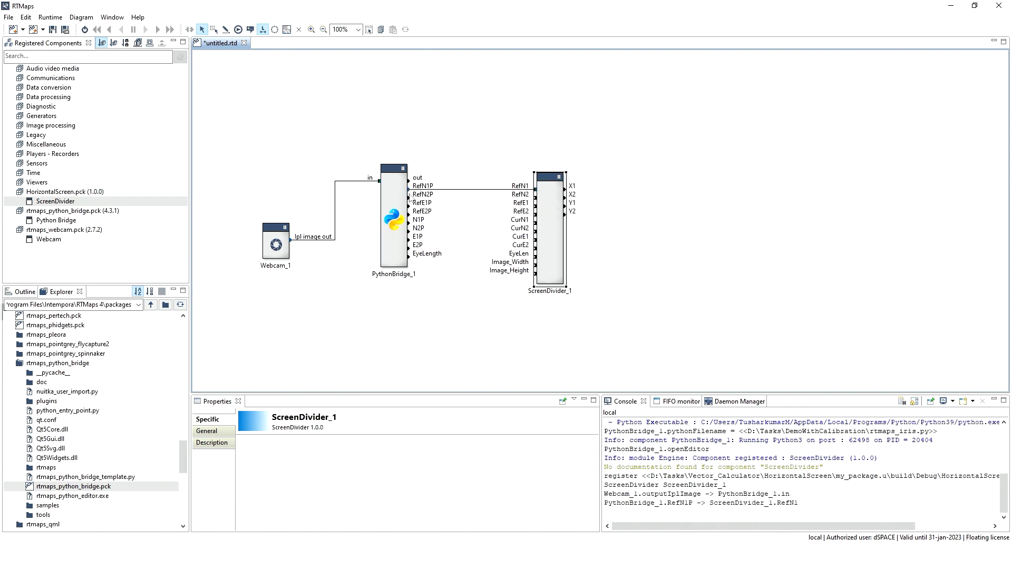
drag(410, 195, 535, 195)
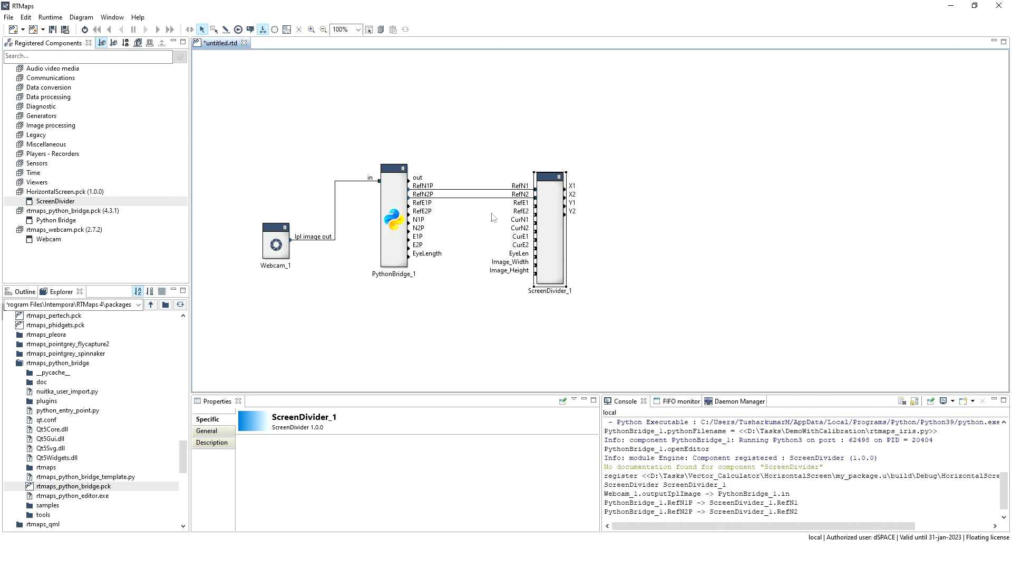
drag(409, 204, 535, 203)
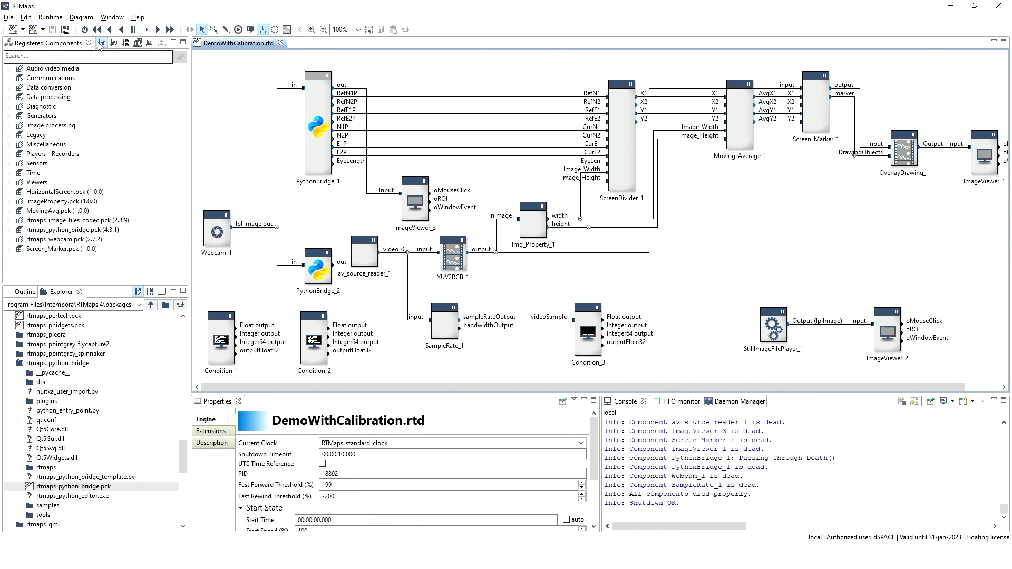
Run the DemoWithCalibration diagram to show the orange calibration dot in ImageViewer_2
click(85, 30)
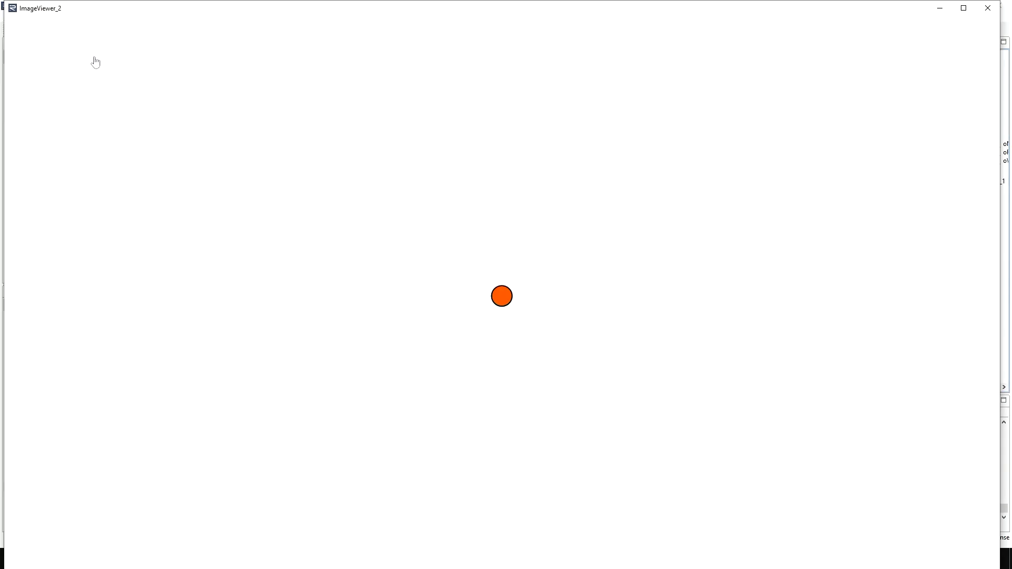